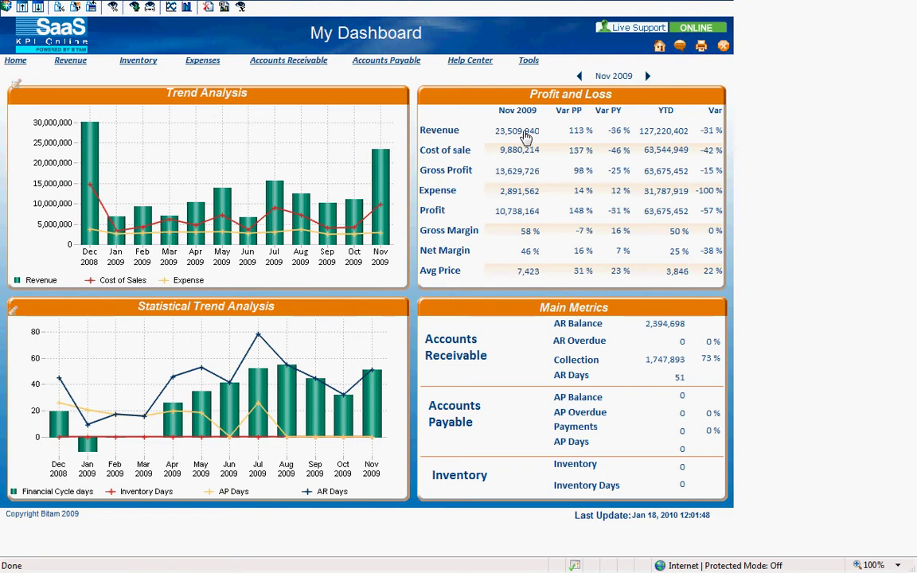
# Open an analysis of Nov 2009 Revenue broken down by Sales Executive from Profit and Loss
pyautogui.rightClick(525, 138)
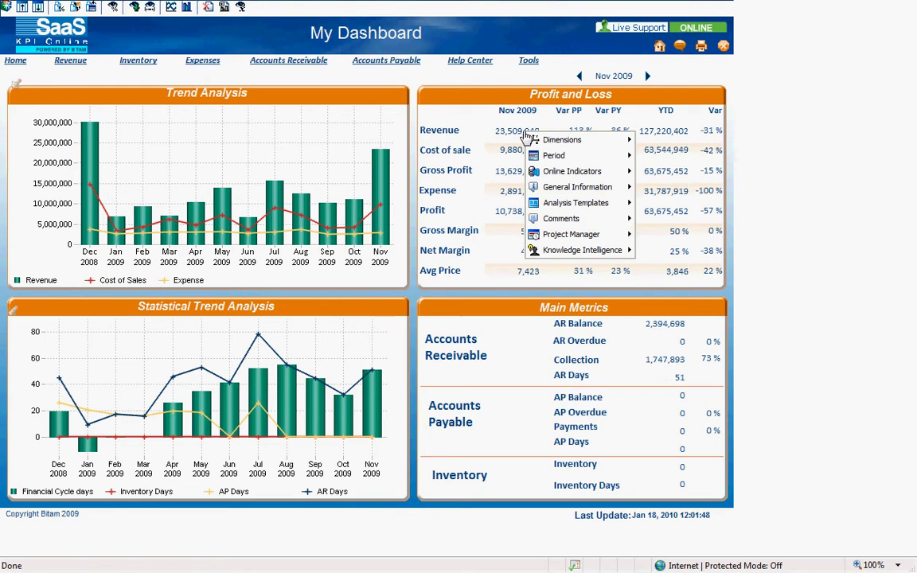
pyautogui.moveTo(557, 139)
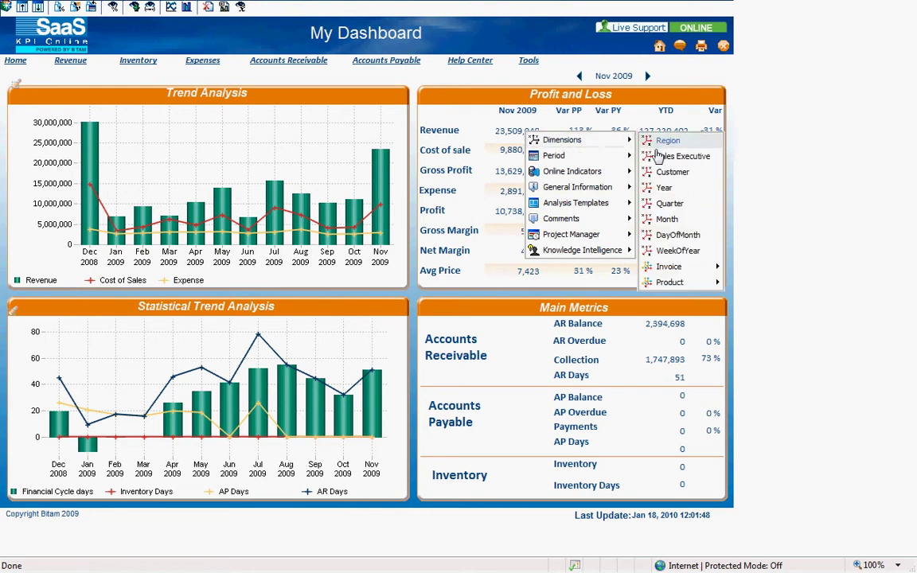
pyautogui.click(660, 157)
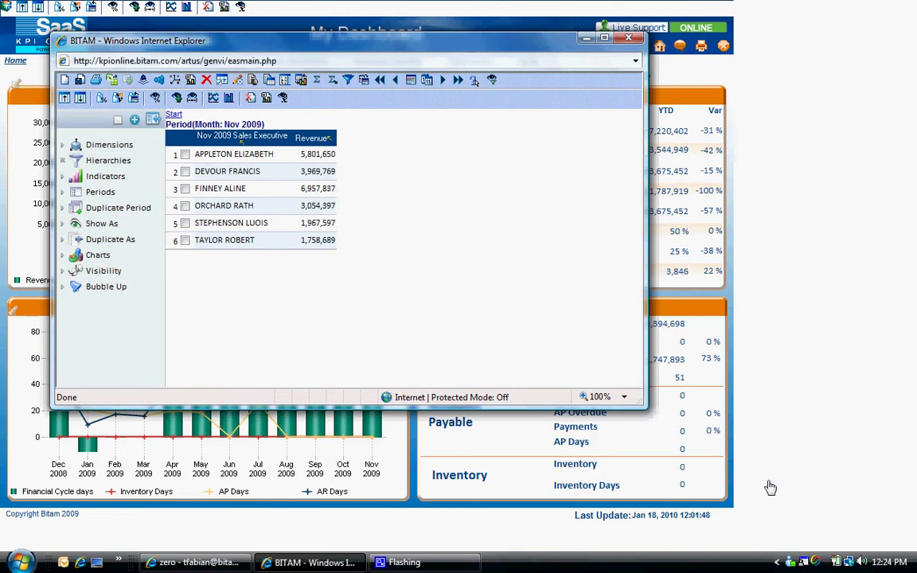
# Enlarge the analysis window and pivot Revenue into Chicago, Denver, Los Angeles and Miami columns
pyautogui.moveTo(642, 406); pyautogui.dragTo(820, 496)
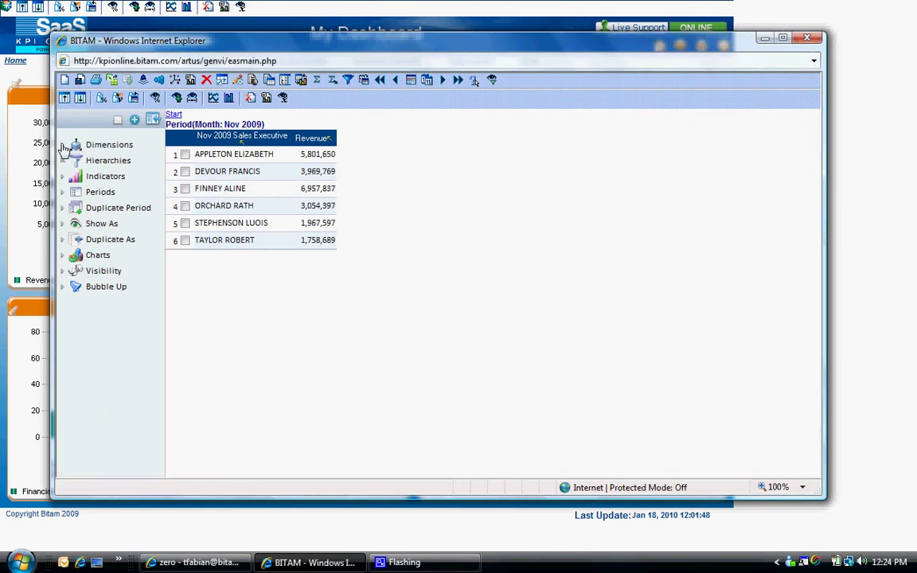
pyautogui.click(63, 146)
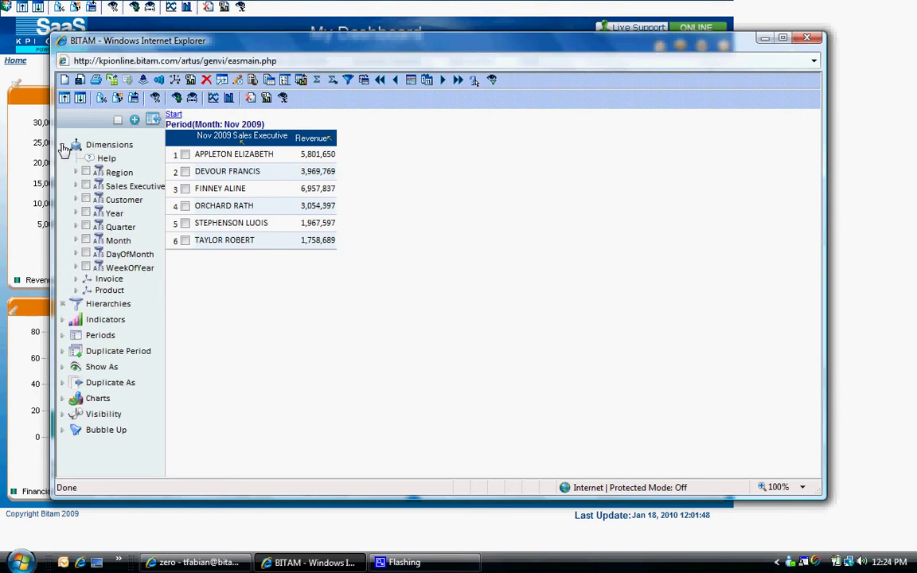
pyautogui.click(114, 174)
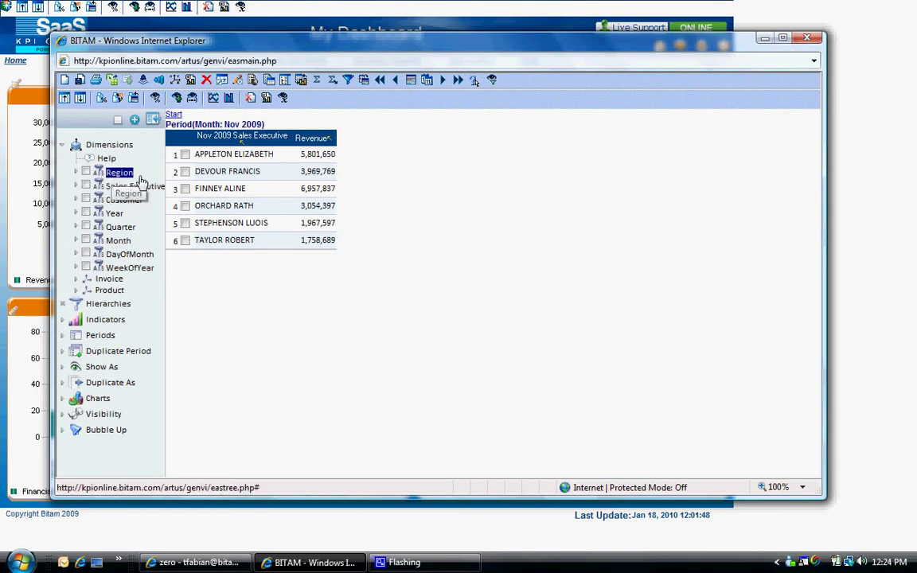
pyautogui.click(312, 149)
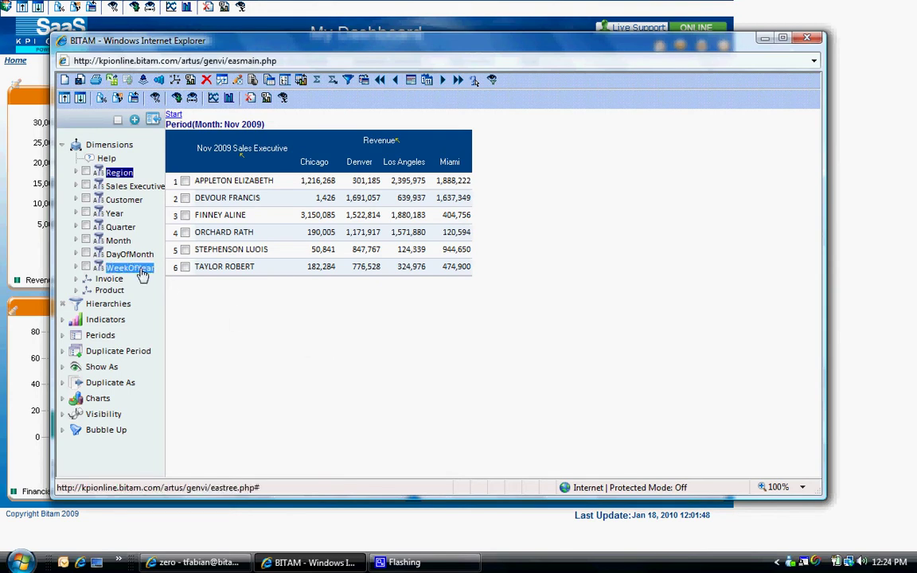
# Add Product Category rows, splitting each executive's regional Revenue into eight categories with totals
pyautogui.click(76, 292)
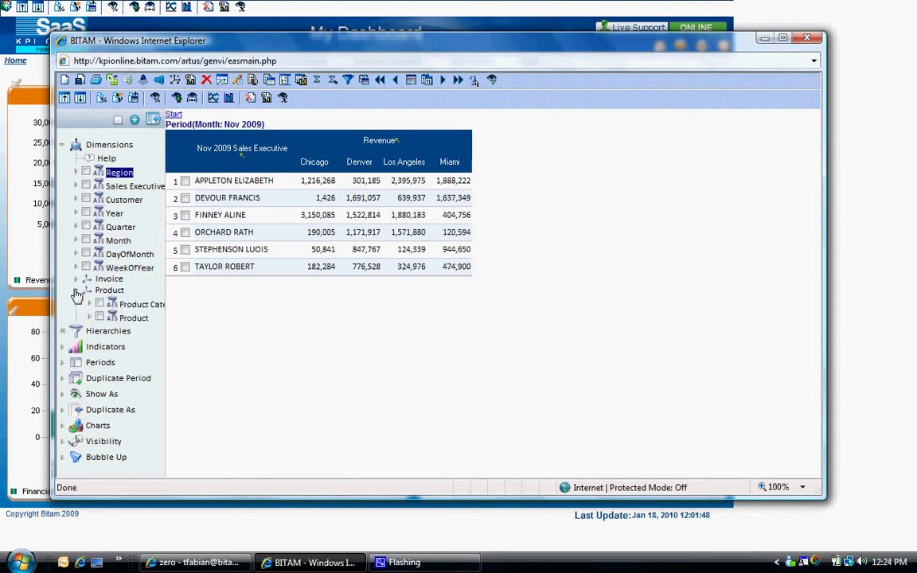
pyautogui.click(133, 306)
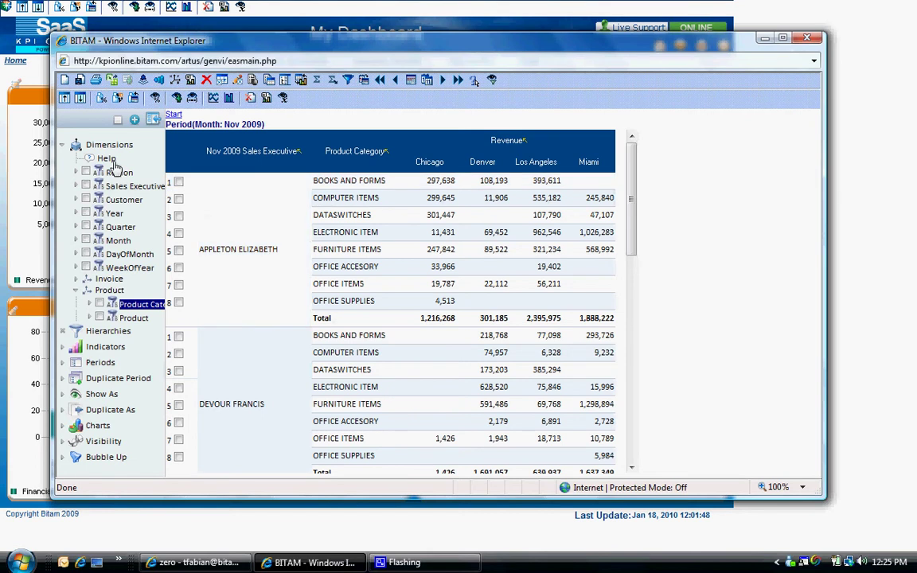
pyautogui.click(63, 146)
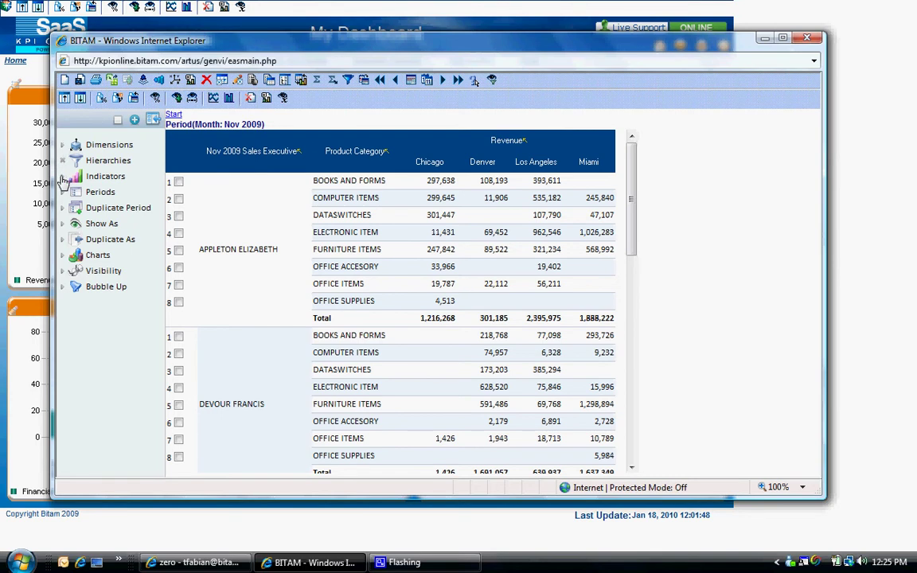
# Add the Cost of Sales indicator beside Revenue in every region
pyautogui.click(63, 178)
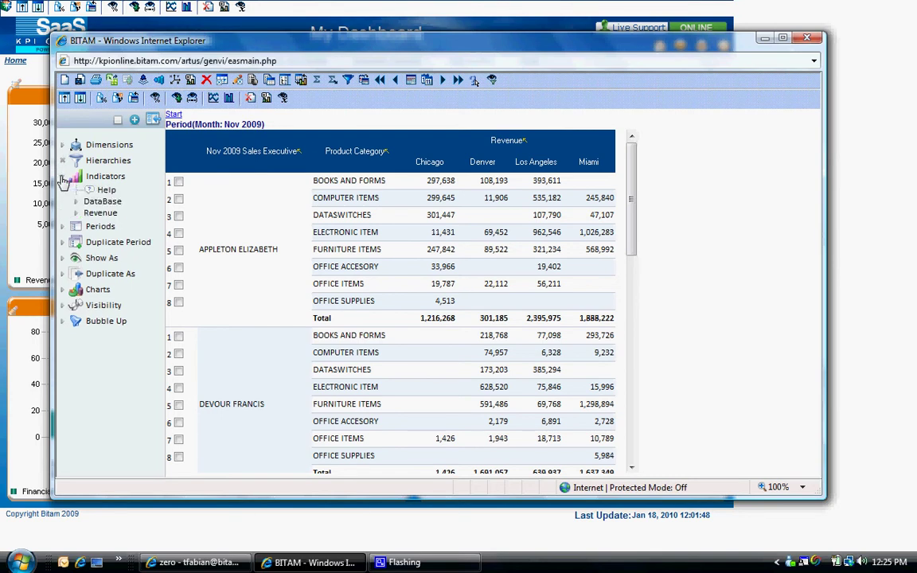
pyautogui.click(76, 213)
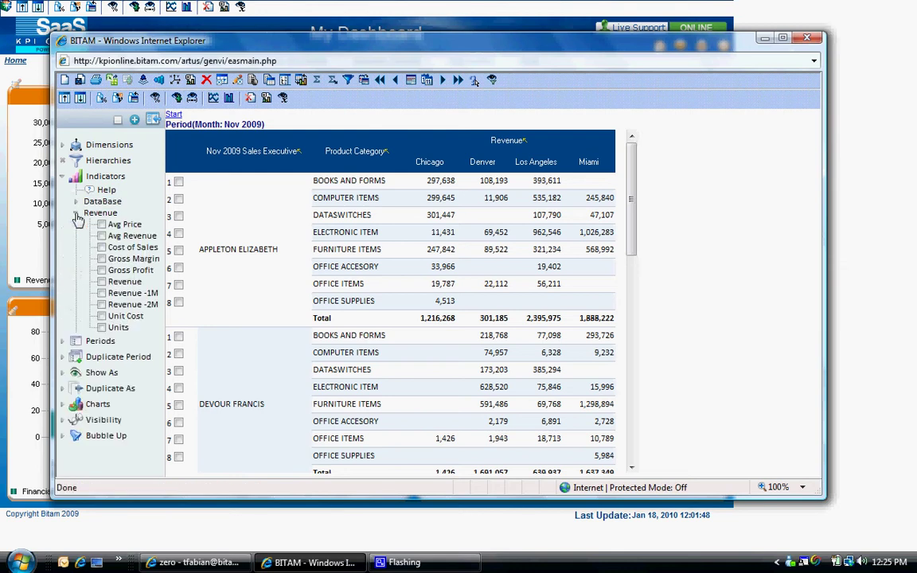
pyautogui.click(119, 250)
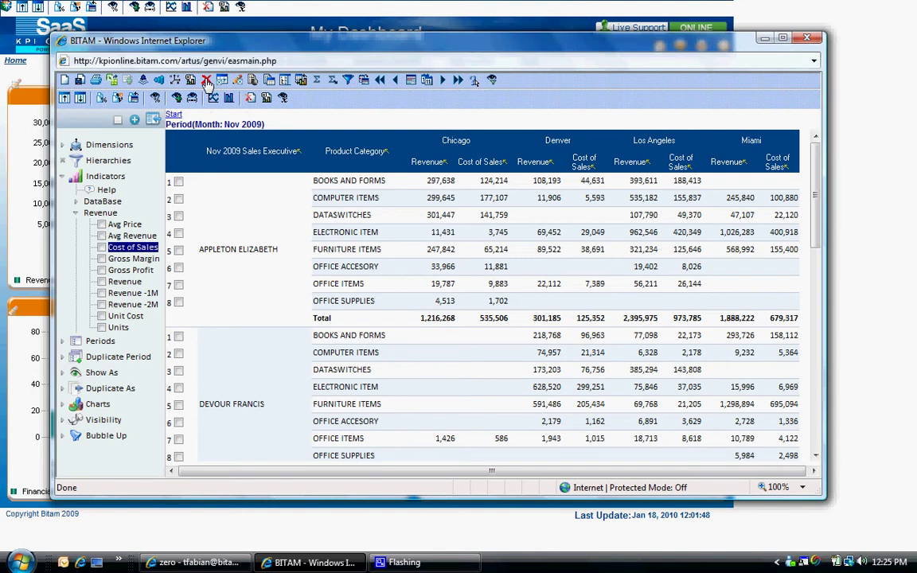
# Remove the Product Category breakdown, leaving one row per sales executive
pyautogui.click(206, 81)
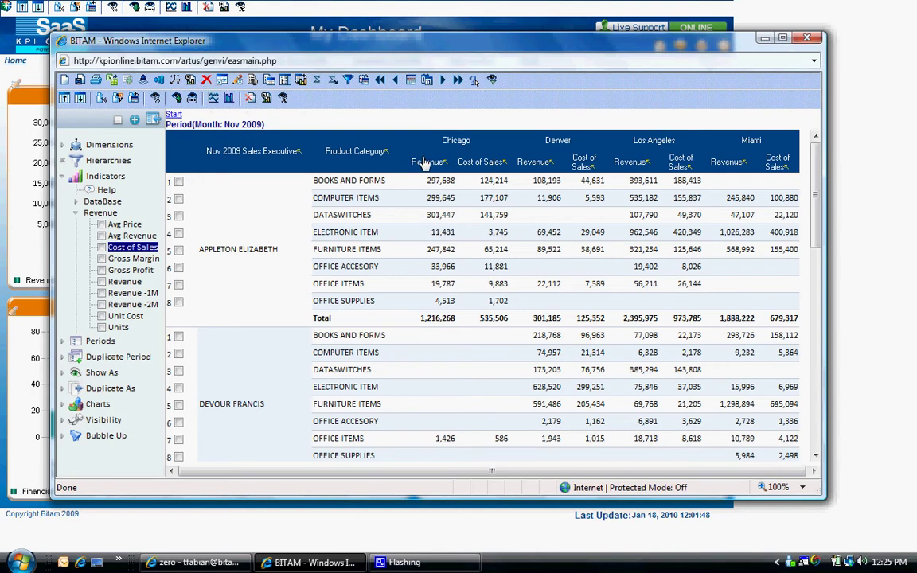
pyautogui.click(358, 151)
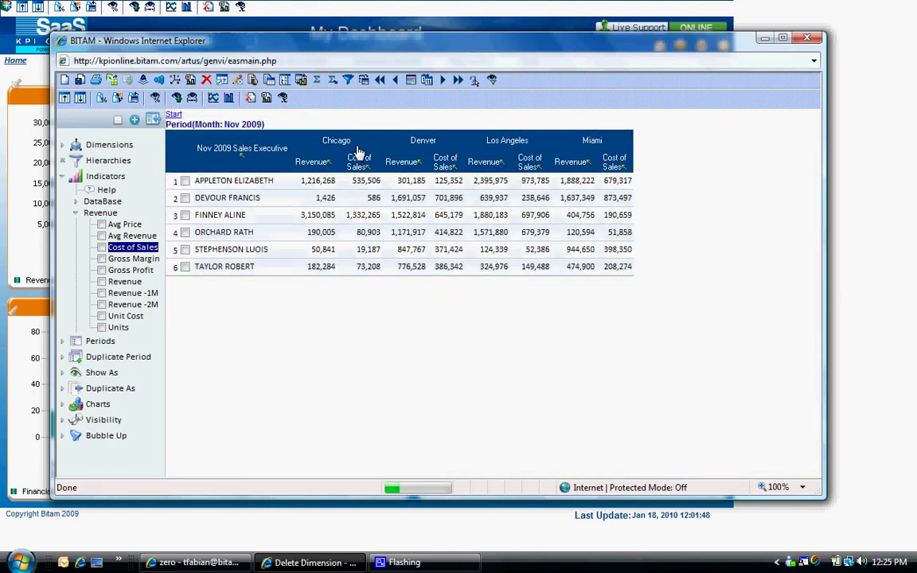
pyautogui.click(63, 177)
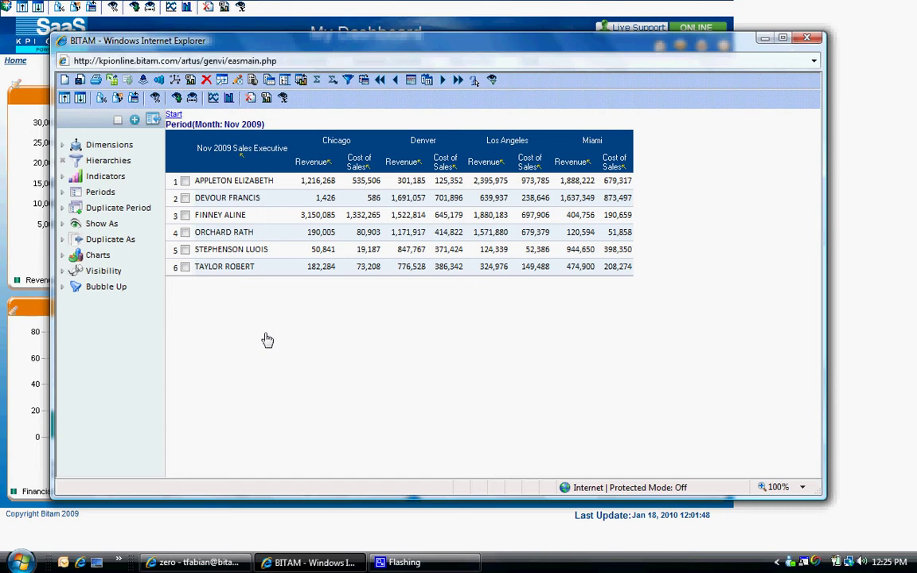
# Create calculated column 'Difference' as {(2) Revenue} - {(4) Cost of Sales} with #,##0 format
pyautogui.click(191, 82)
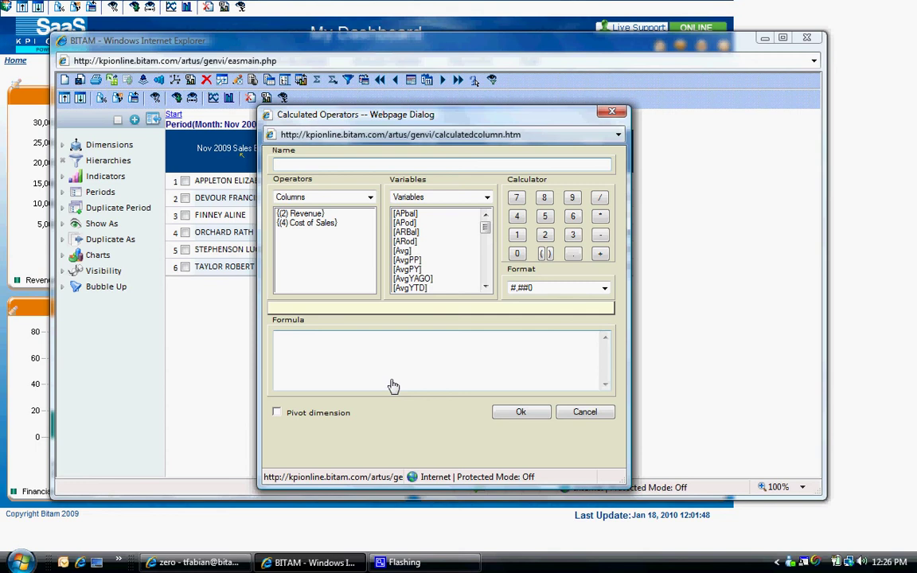
pyautogui.write('Difference')
pyautogui.click(393, 386)
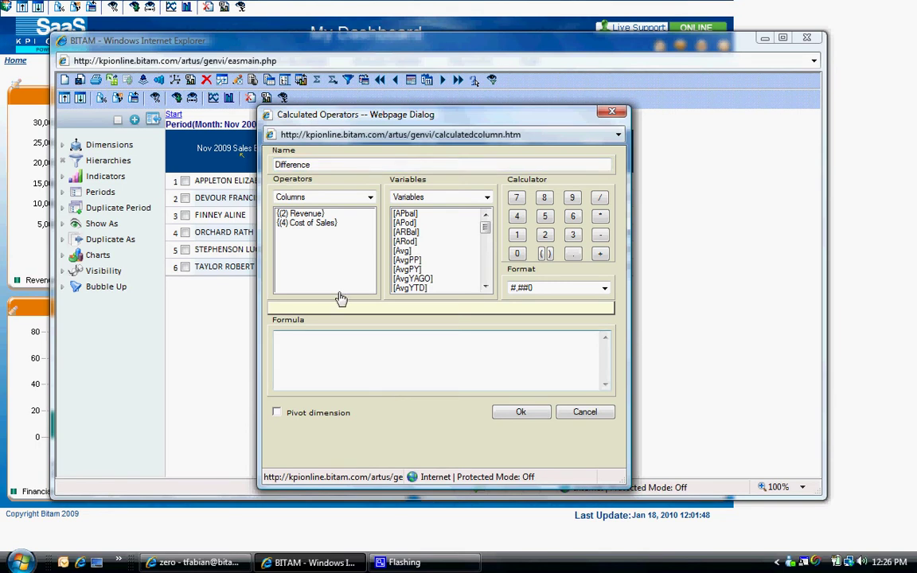
pyautogui.click(302, 215)
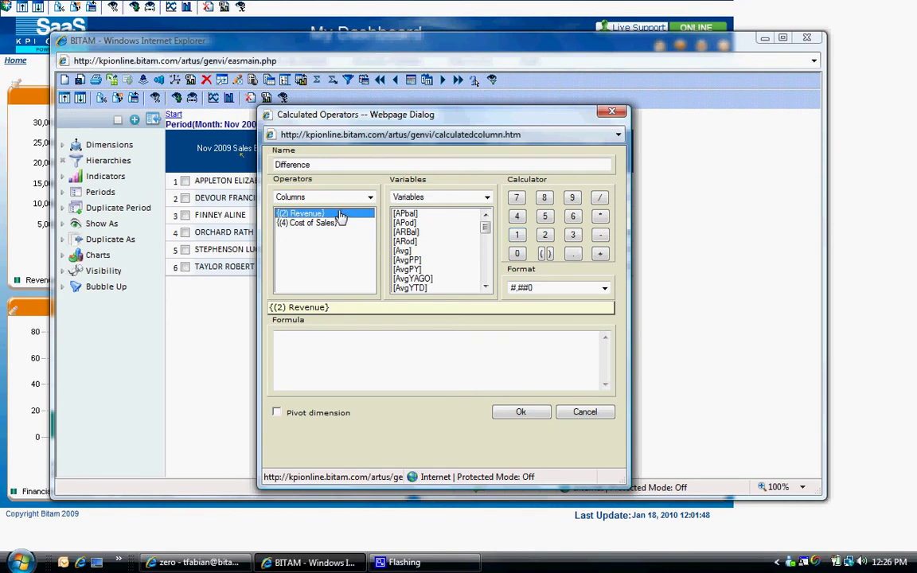
pyautogui.doubleClick(303, 215)
pyautogui.click(600, 237)
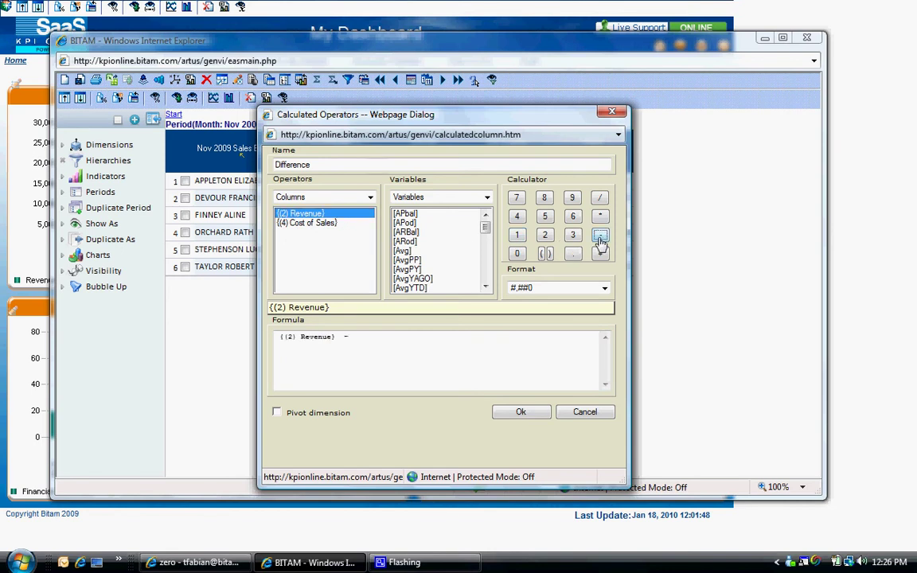
pyautogui.doubleClick(329, 224)
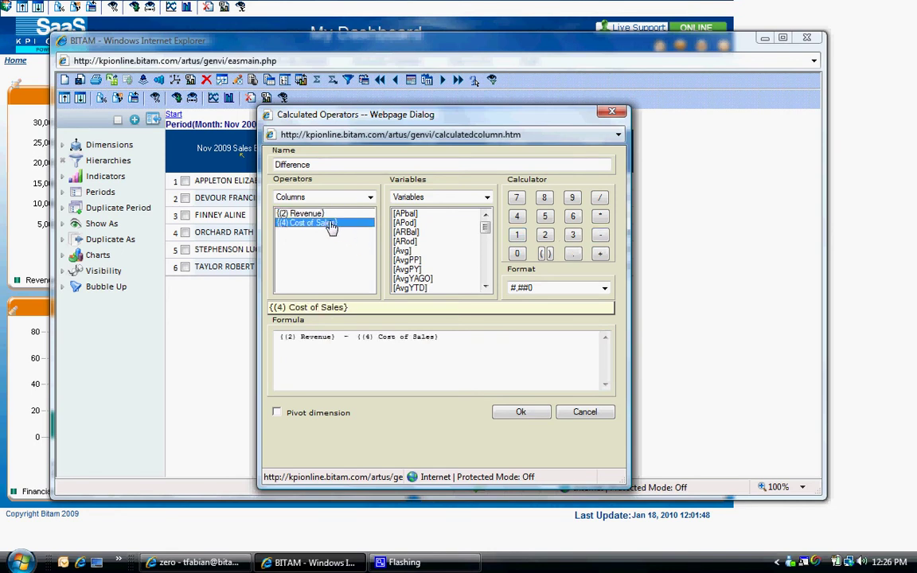
pyautogui.click(604, 291)
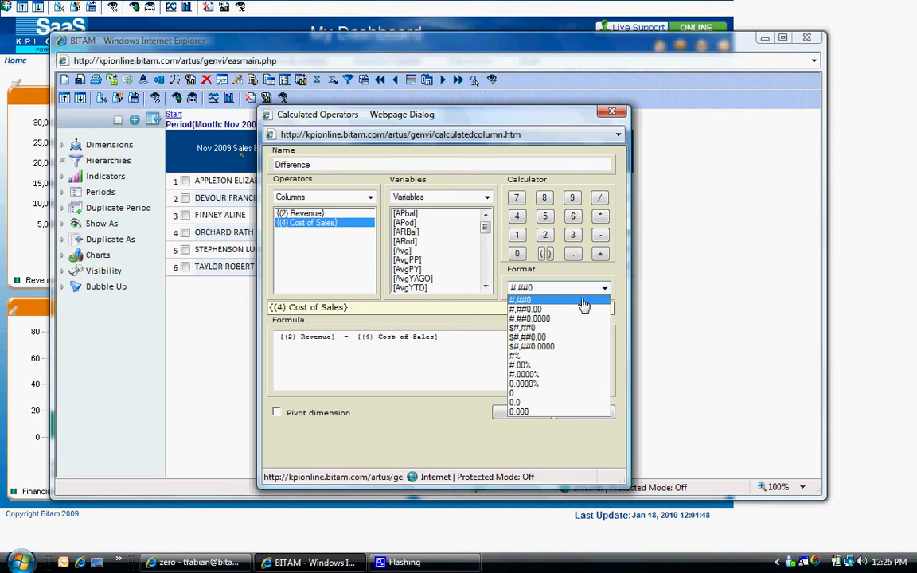
pyautogui.click(584, 305)
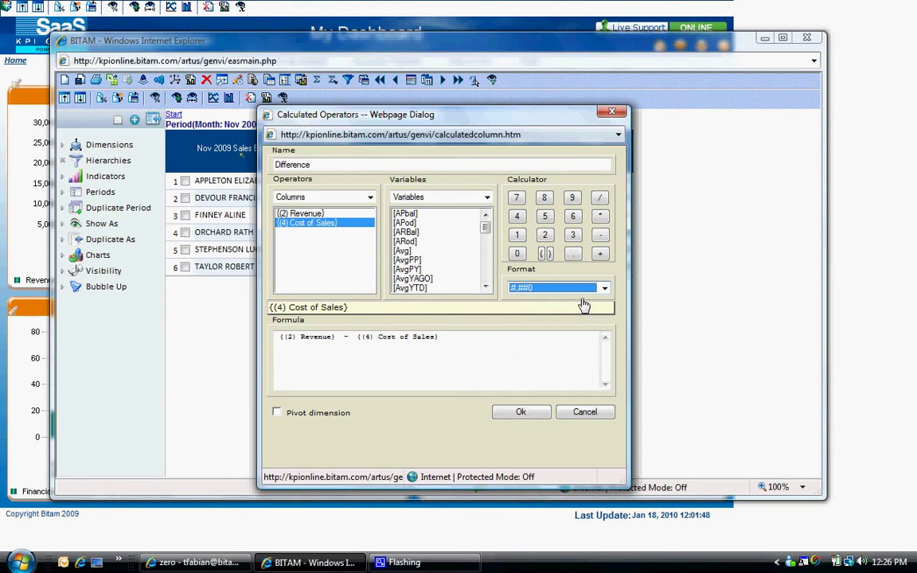
pyautogui.click(521, 414)
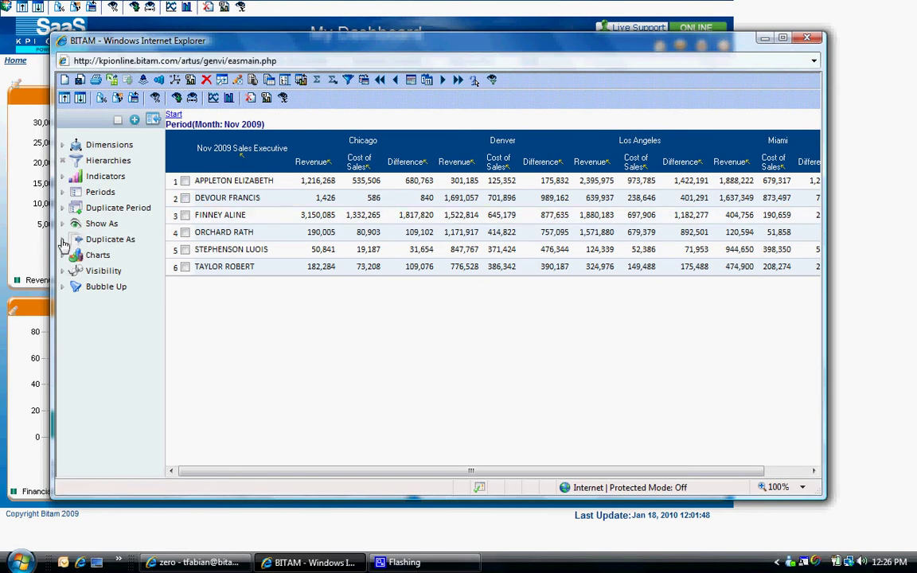
# Add a Revenue (%) percentage-share column after each regional Revenue column
pyautogui.click(63, 243)
pyautogui.click(107, 276)
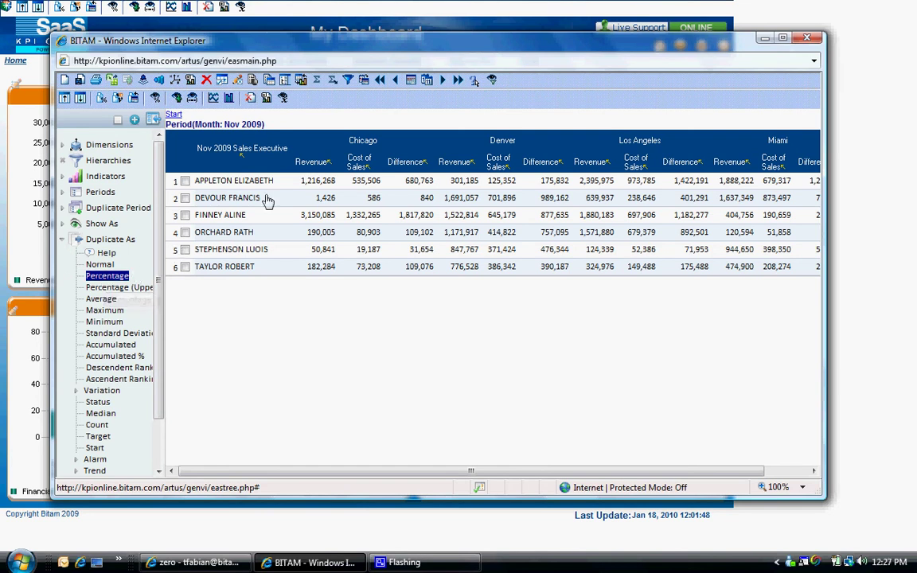
pyautogui.click(310, 164)
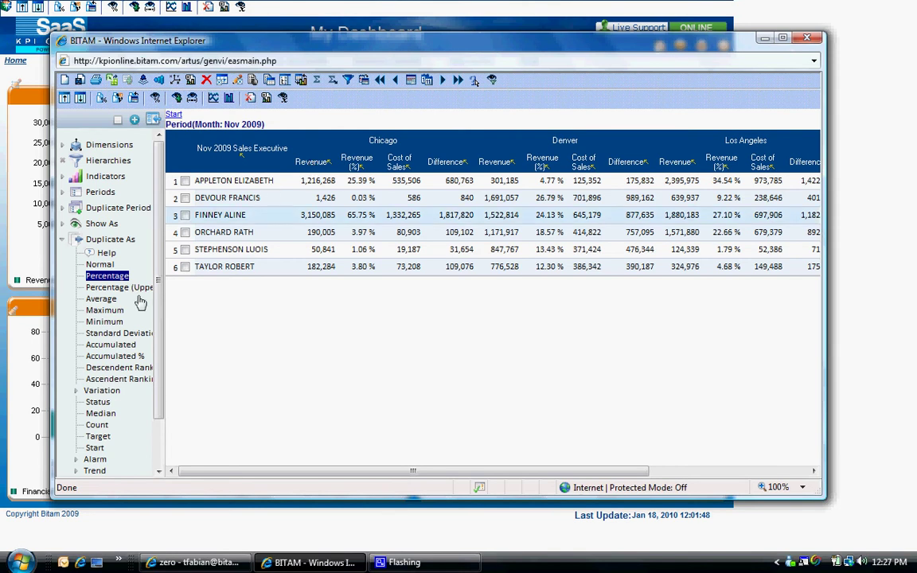
pyautogui.click(76, 392)
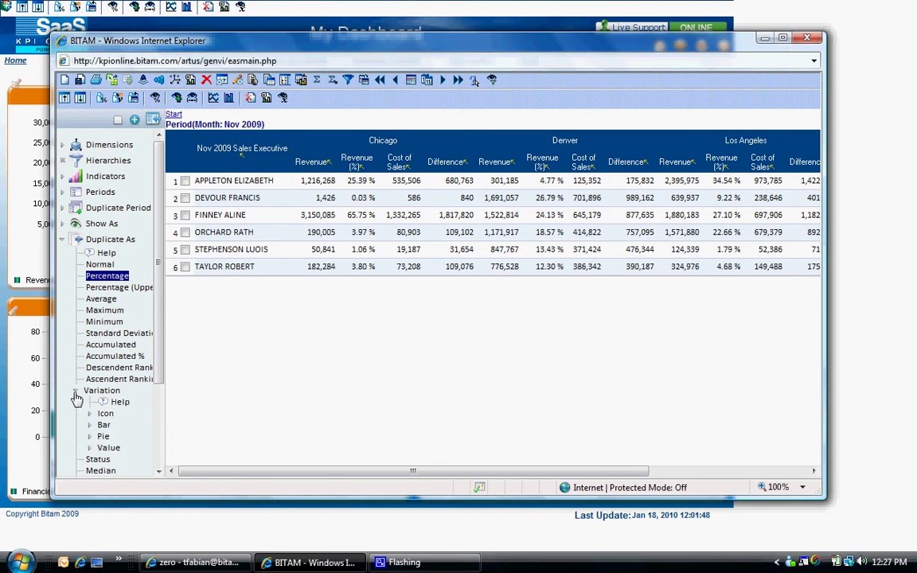
# Add a Revenue variation versus Previous Period column displayed as bars
pyautogui.click(89, 426)
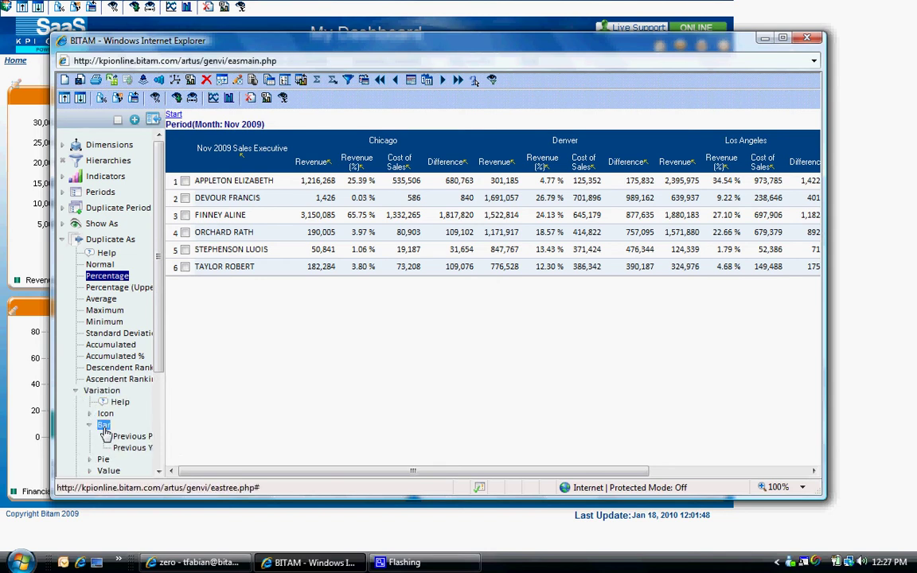
pyautogui.click(126, 437)
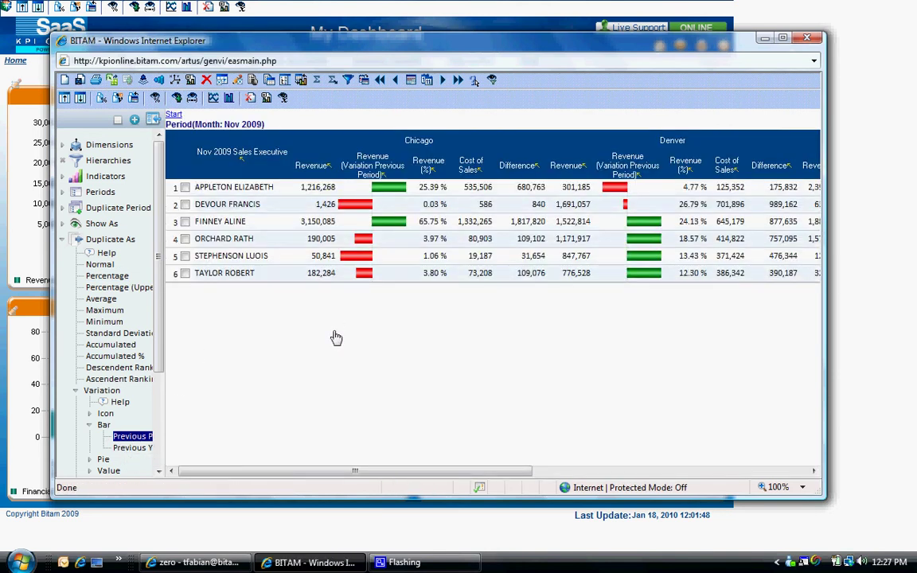
pyautogui.click(63, 241)
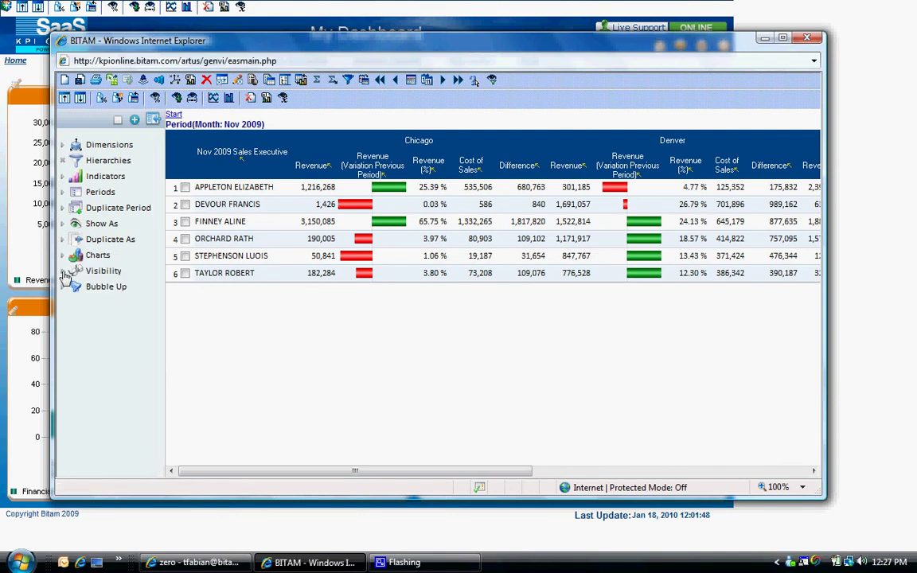
pyautogui.click(63, 271)
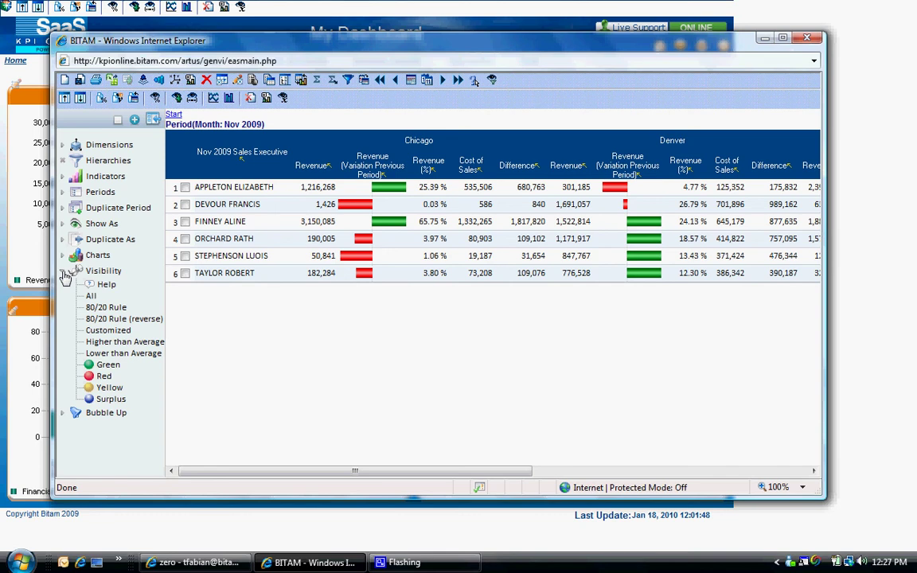
pyautogui.click(101, 309)
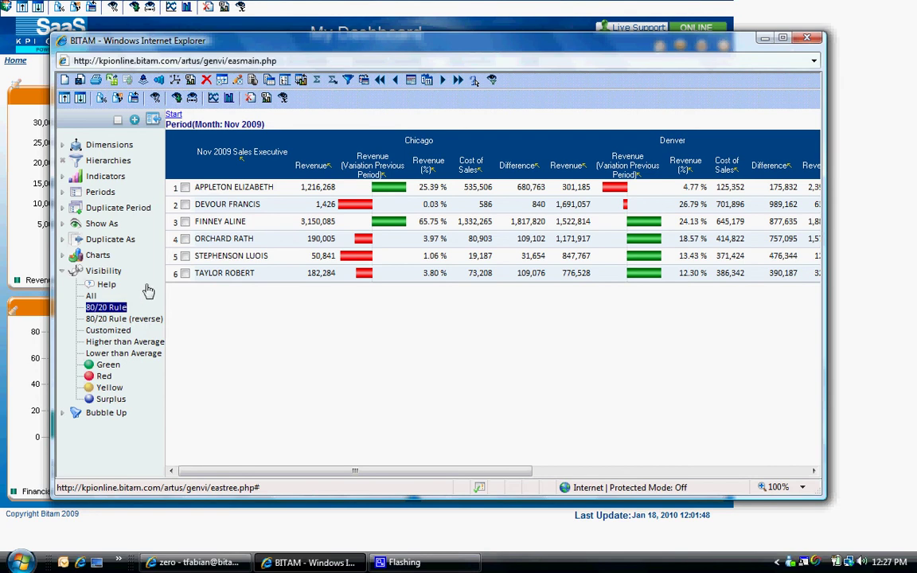
pyautogui.click(311, 167)
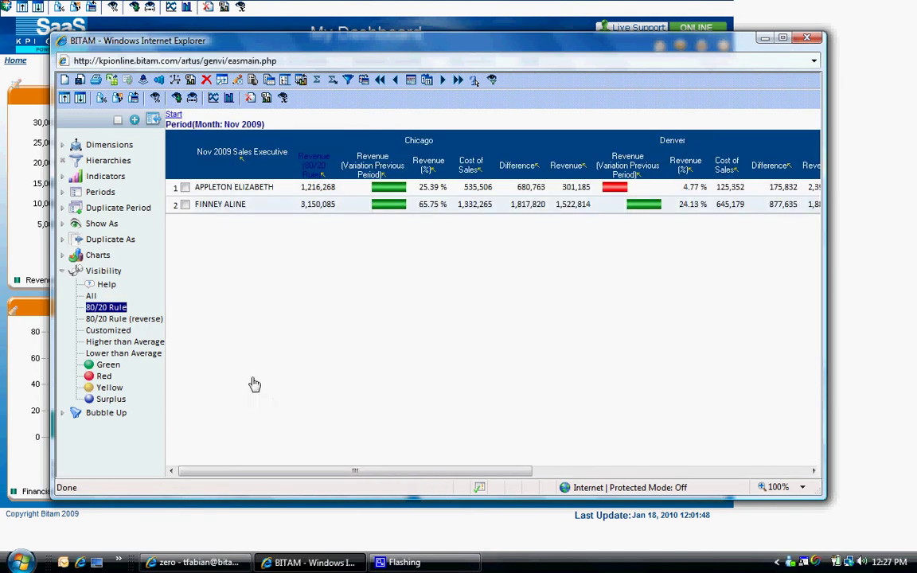
pyautogui.click(91, 297)
pyautogui.click(314, 173)
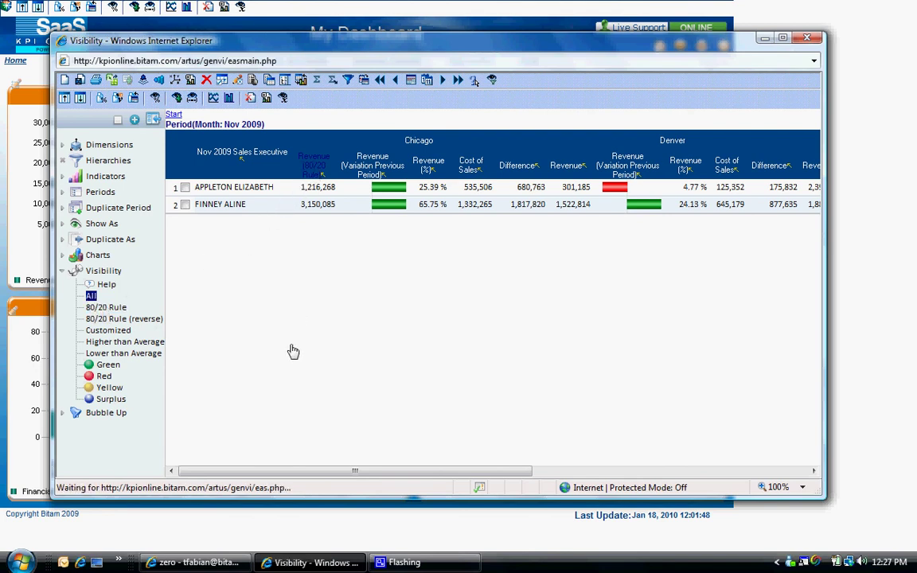
# Remove the Previous Period variation and Revenue (%) columns, then the city breakdown
pyautogui.click(206, 80)
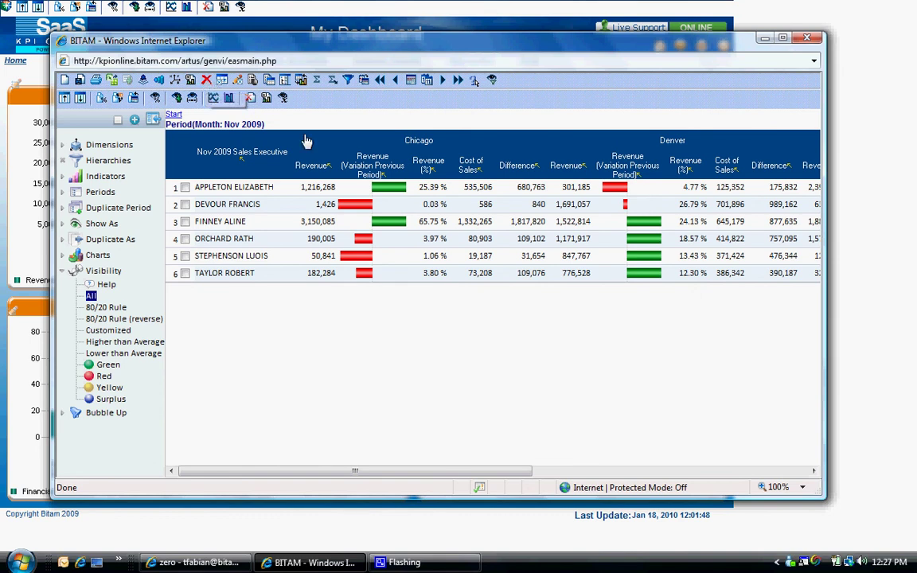
pyautogui.click(363, 168)
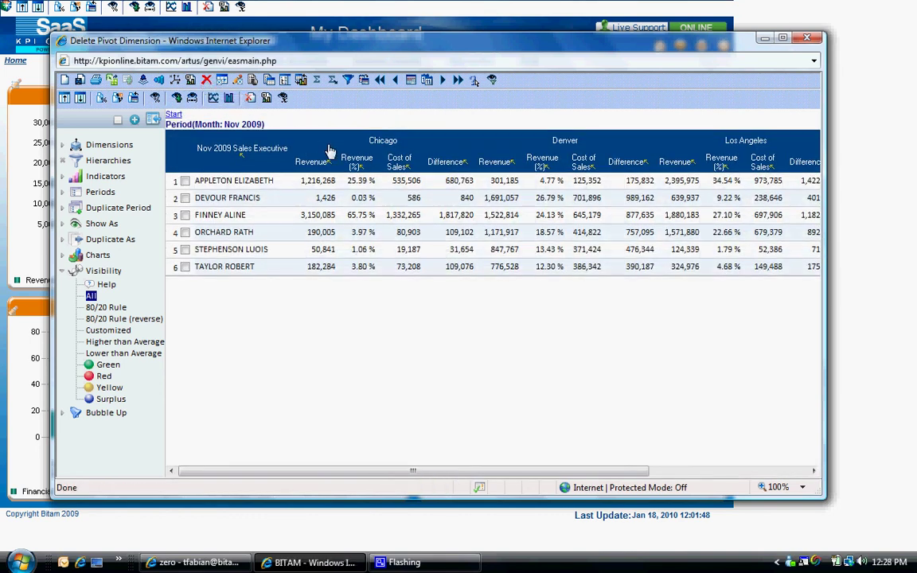
pyautogui.click(355, 160)
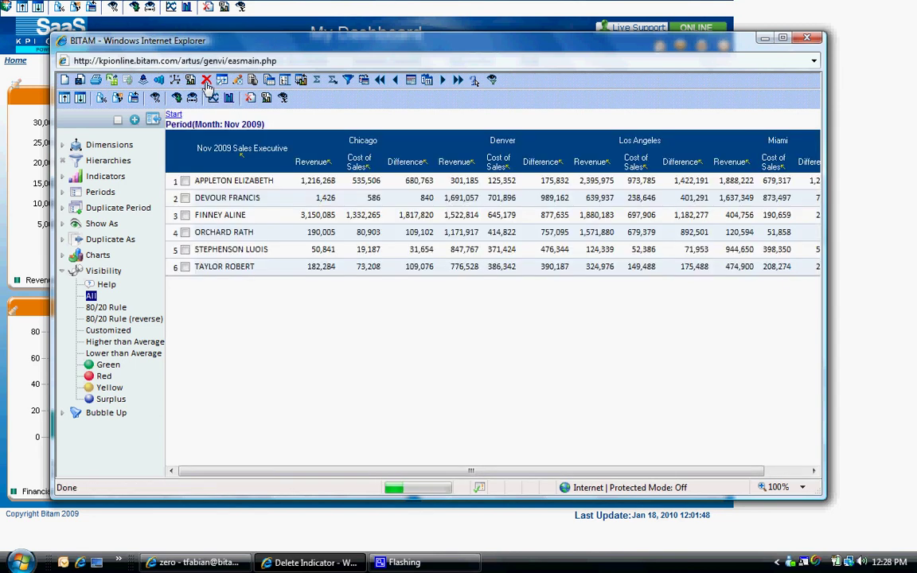
pyautogui.click(206, 81)
pyautogui.click(360, 143)
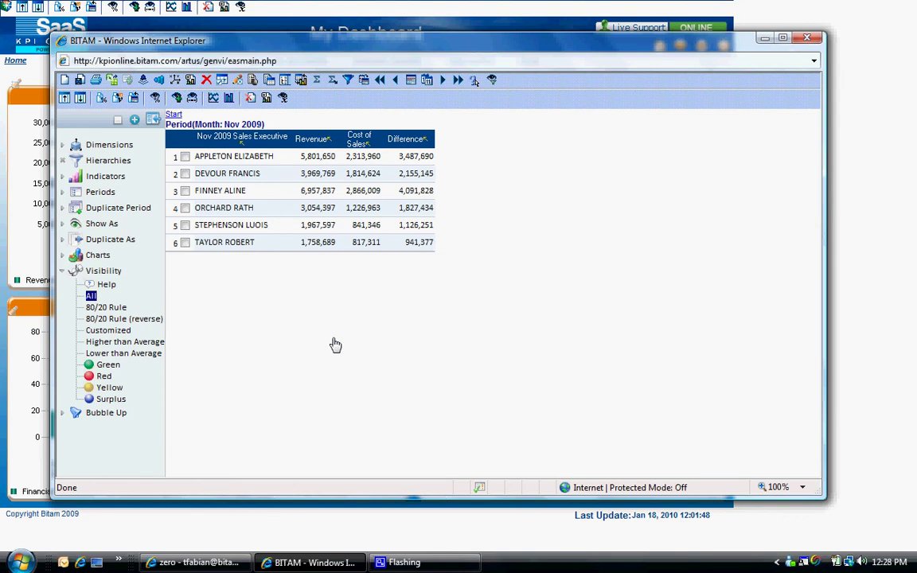
pyautogui.click(63, 271)
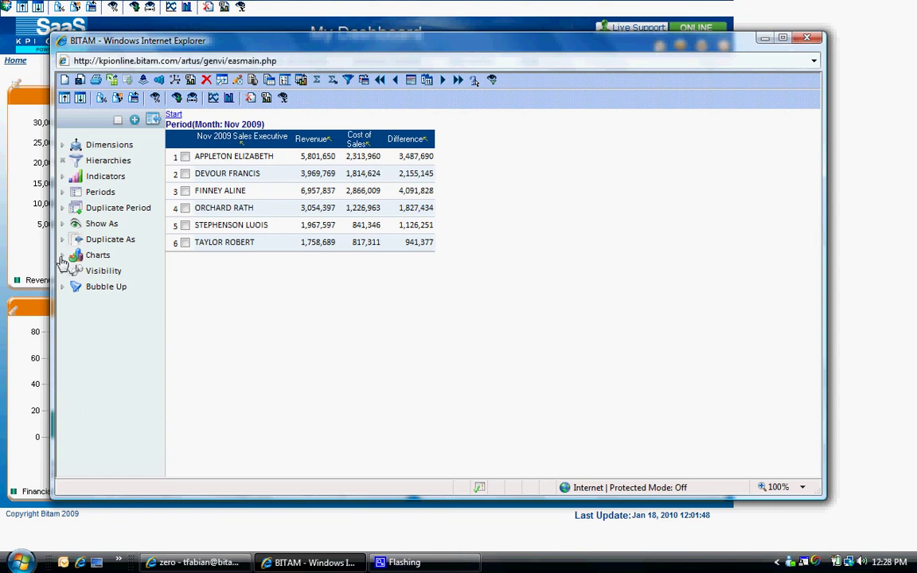
pyautogui.click(62, 257)
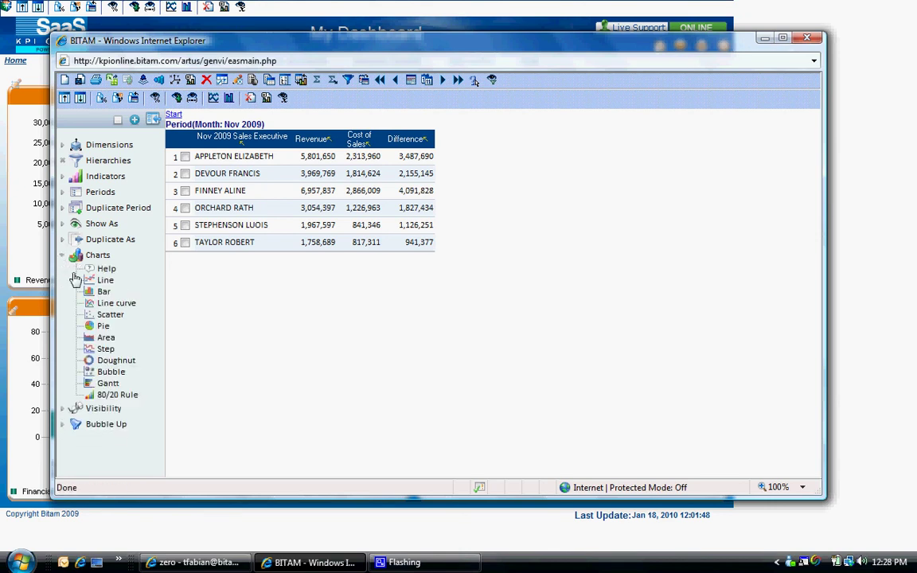
pyautogui.click(103, 293)
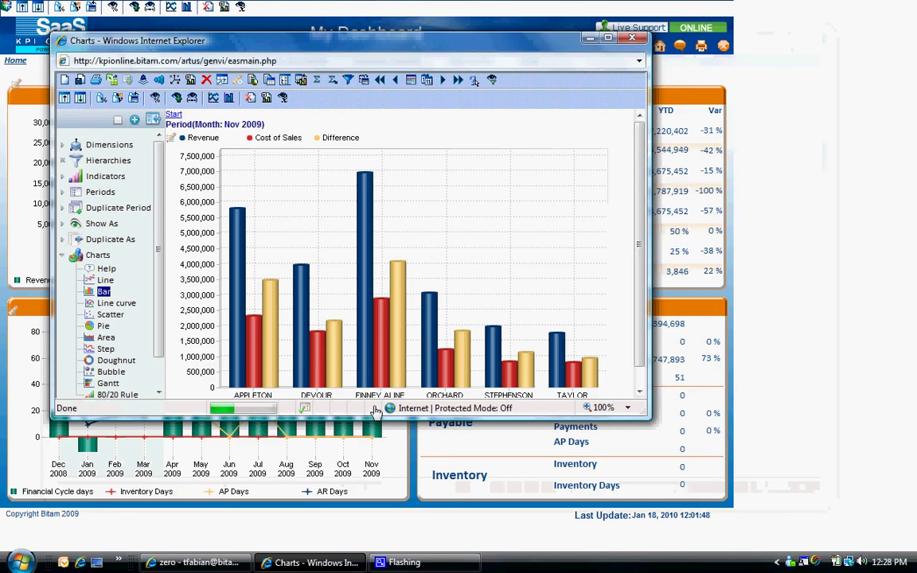
pyautogui.moveTo(648, 418); pyautogui.dragTo(832, 526)
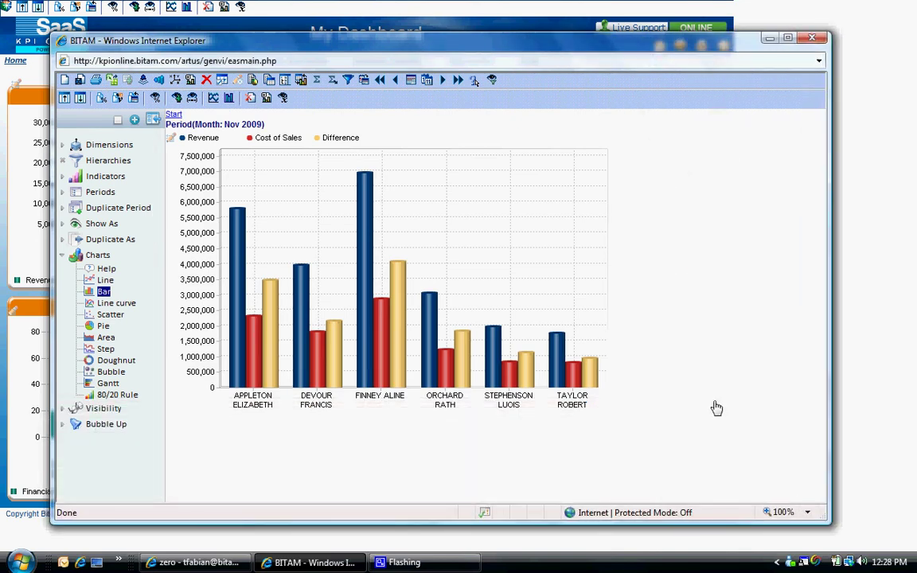
pyautogui.click(301, 83)
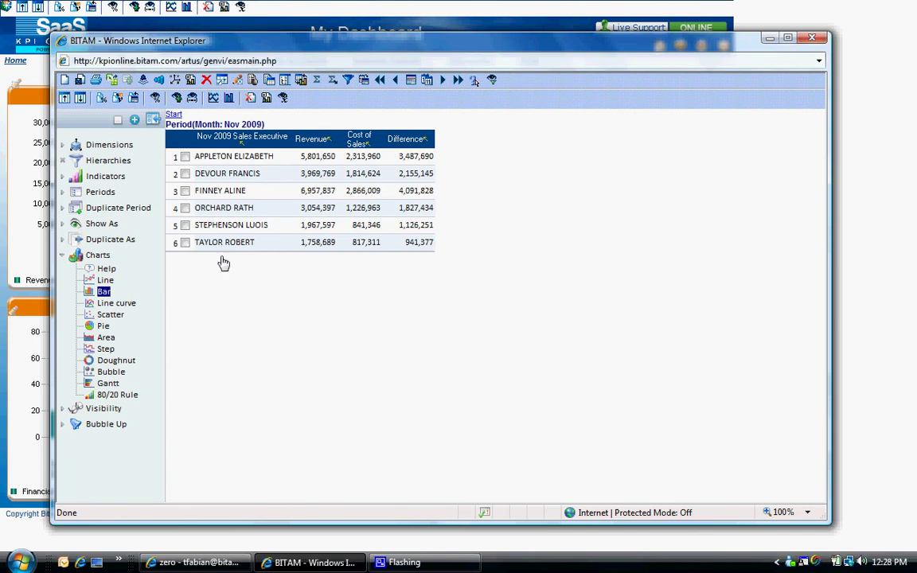
# Save the table as favorite 'Revenue Analysis', confirm, and close the analysis window
pyautogui.click(80, 80)
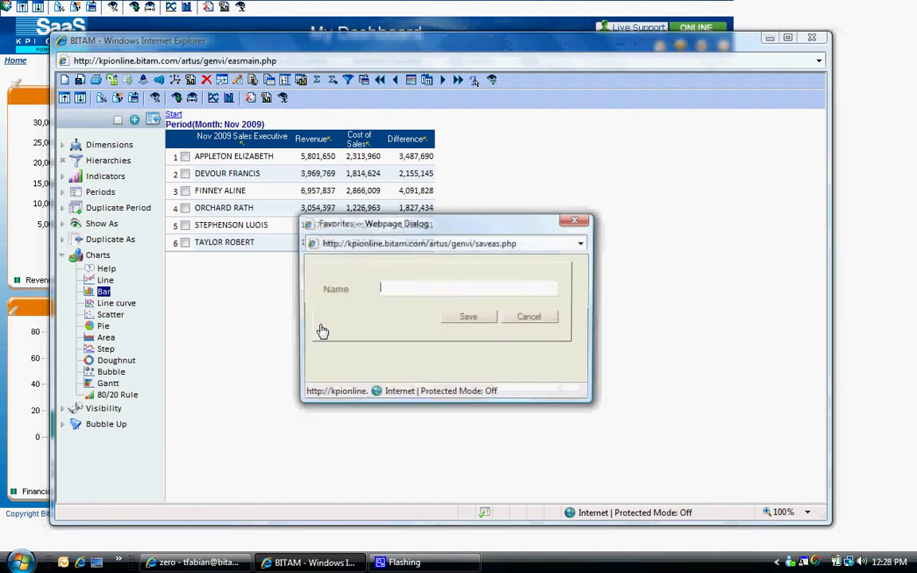
pyautogui.write('Re')
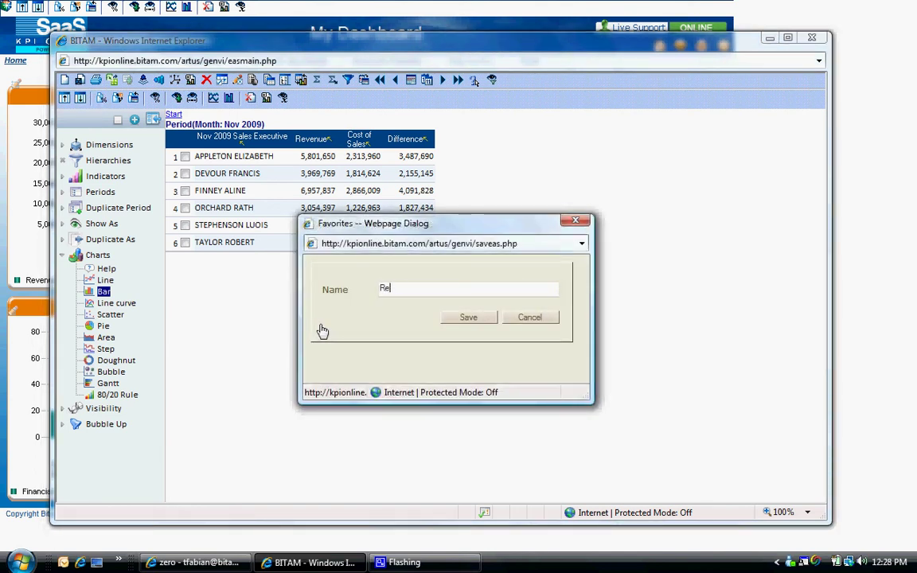
pyautogui.write('venue Analysis')
pyautogui.click(468, 317)
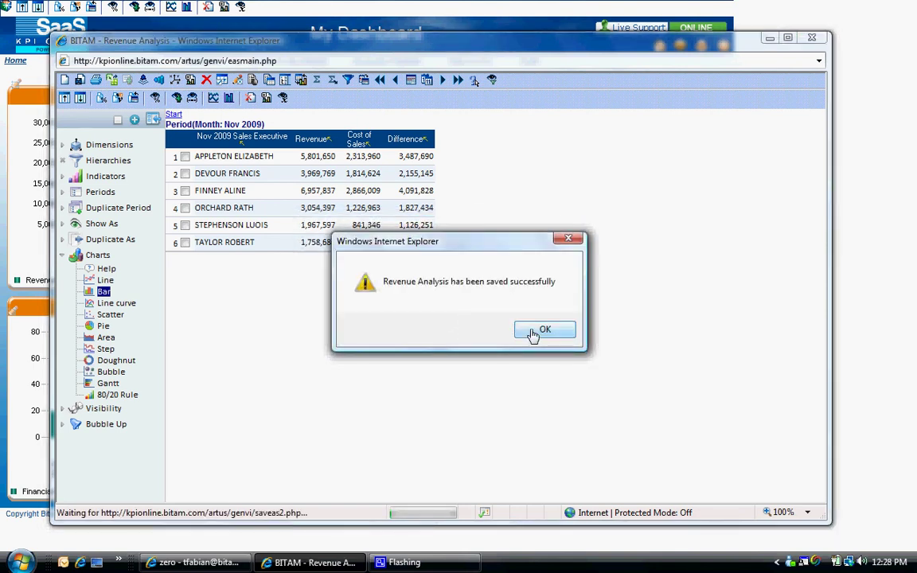
pyautogui.click(544, 330)
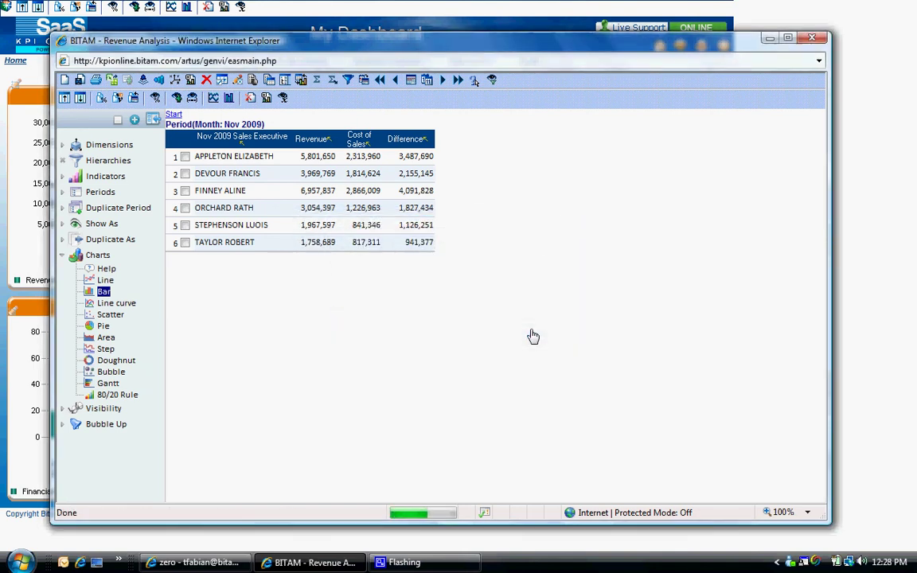
pyautogui.click(809, 41)
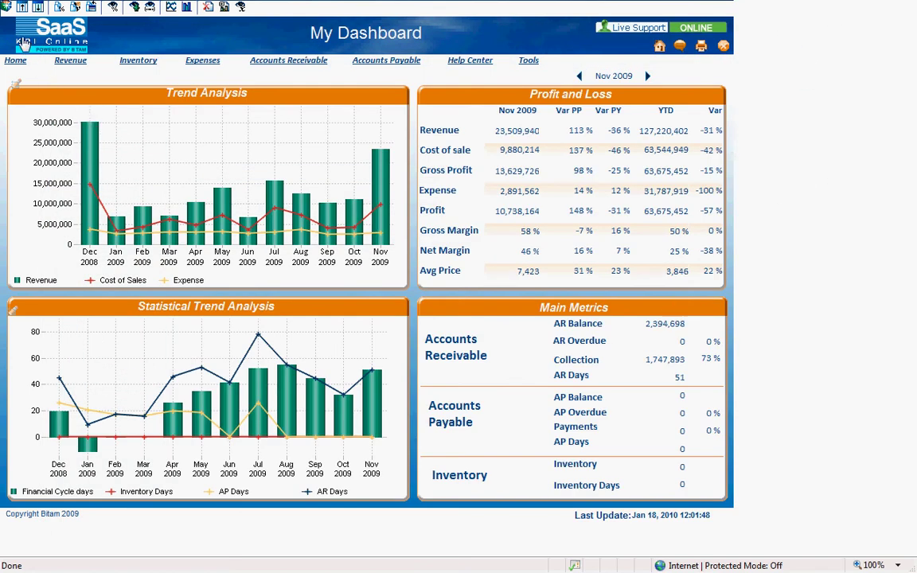
# Reopen the 'Revenue Analysis' favorite via Enterprise Analysis > Favorites > Open
pyautogui.click(5, 10)
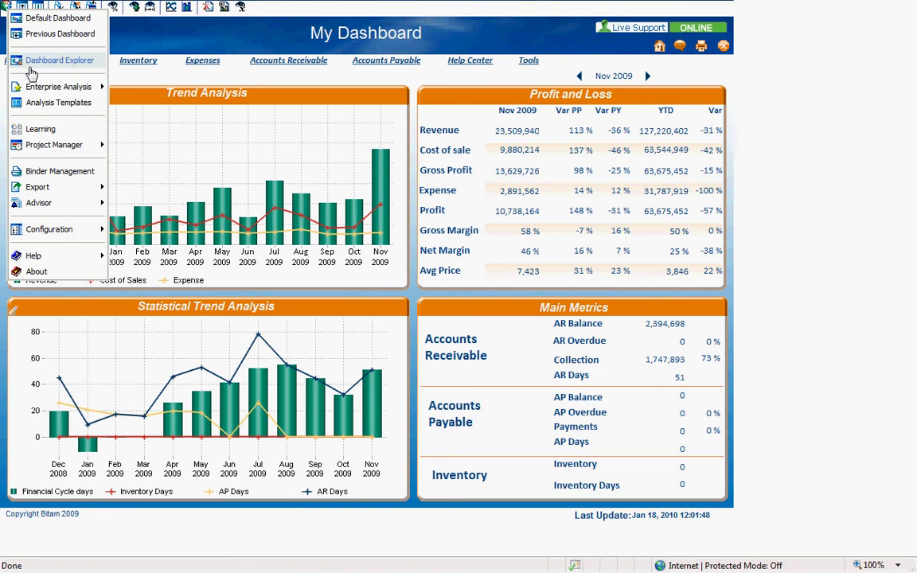
pyautogui.moveTo(48, 90)
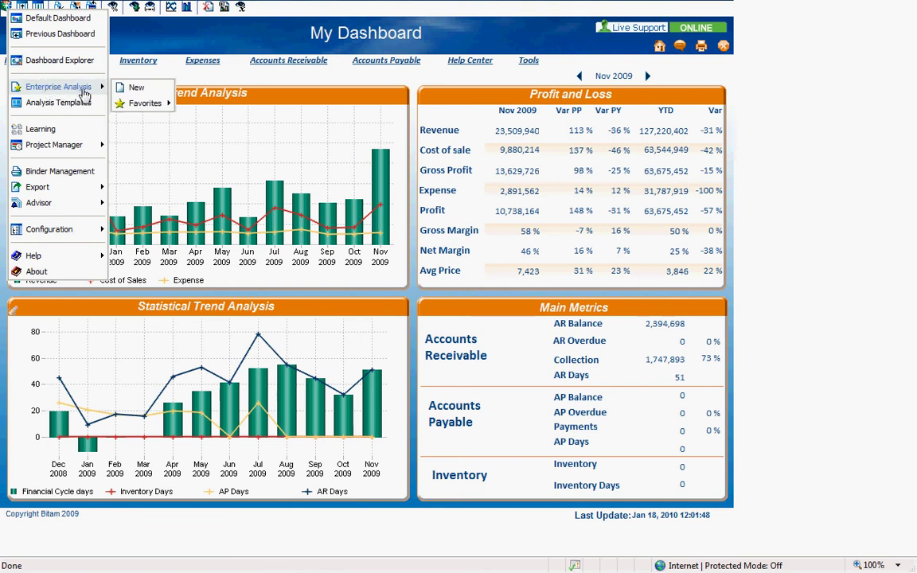
pyautogui.moveTo(133, 103)
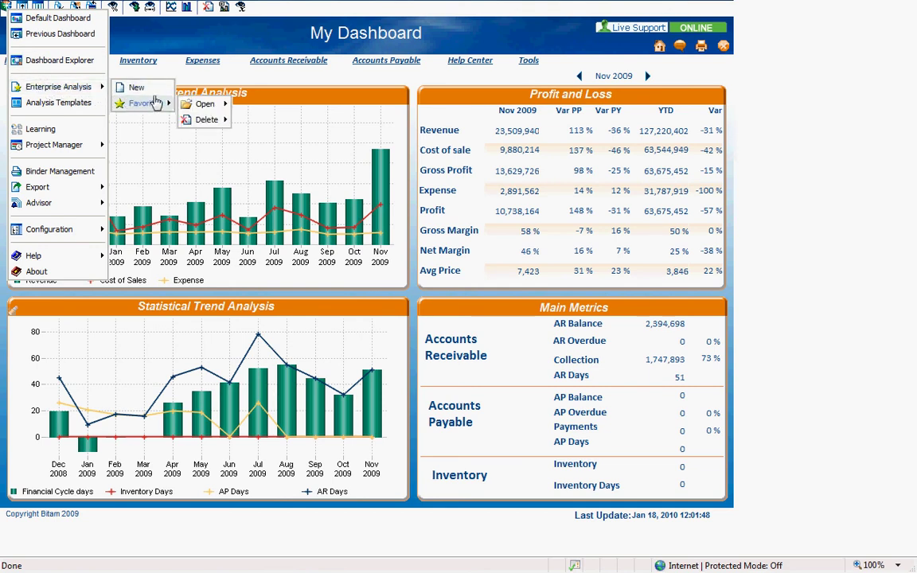
pyautogui.moveTo(201, 111)
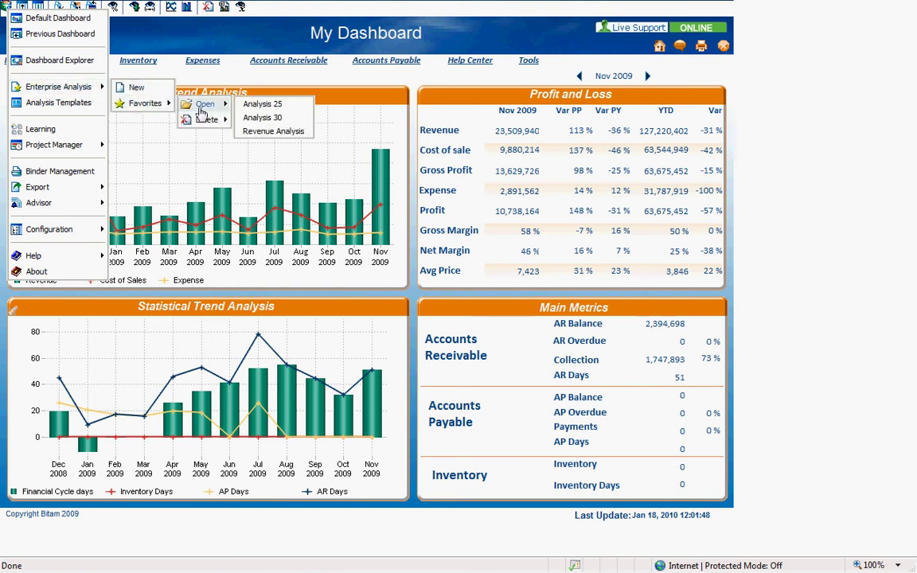
pyautogui.click(266, 133)
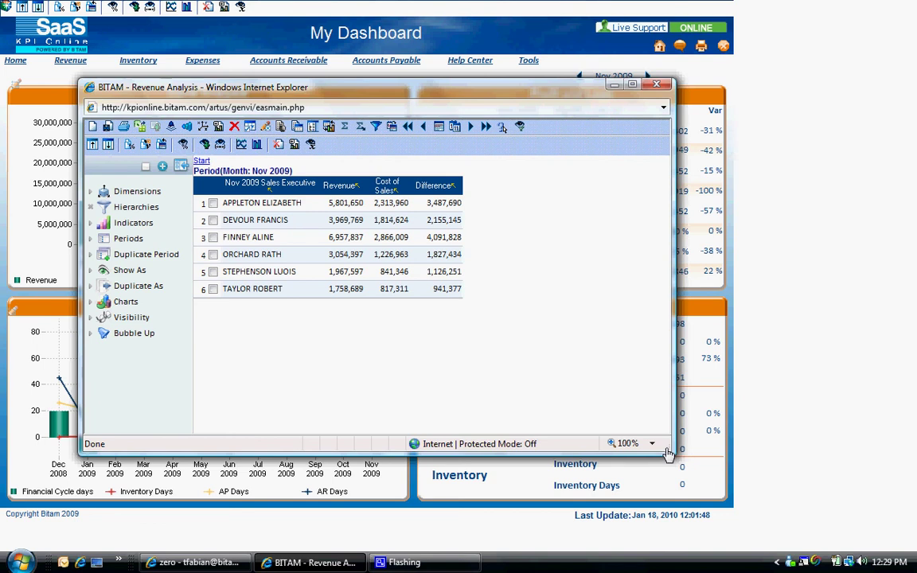
# Close the reopened Revenue Analysis window to return to My Dashboard for Nov 2009
pyautogui.click(656, 86)
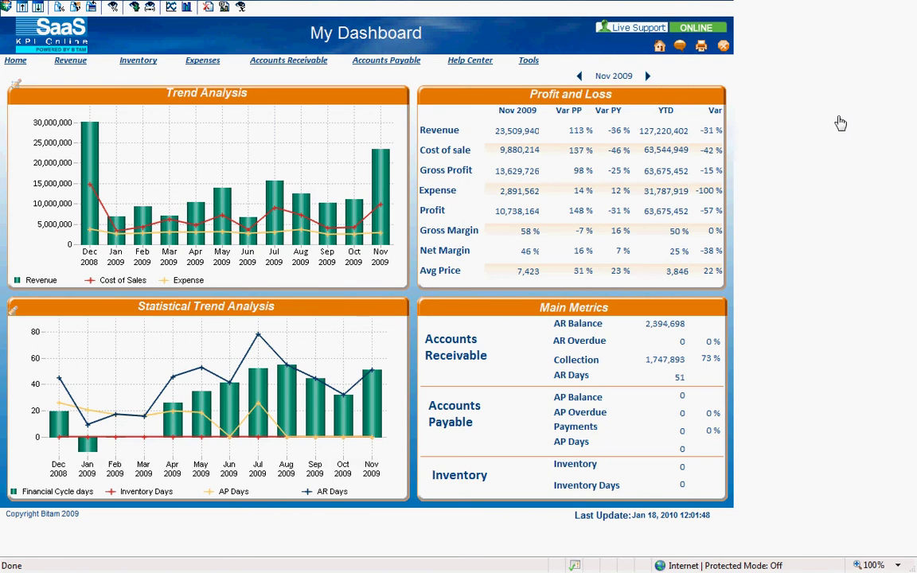